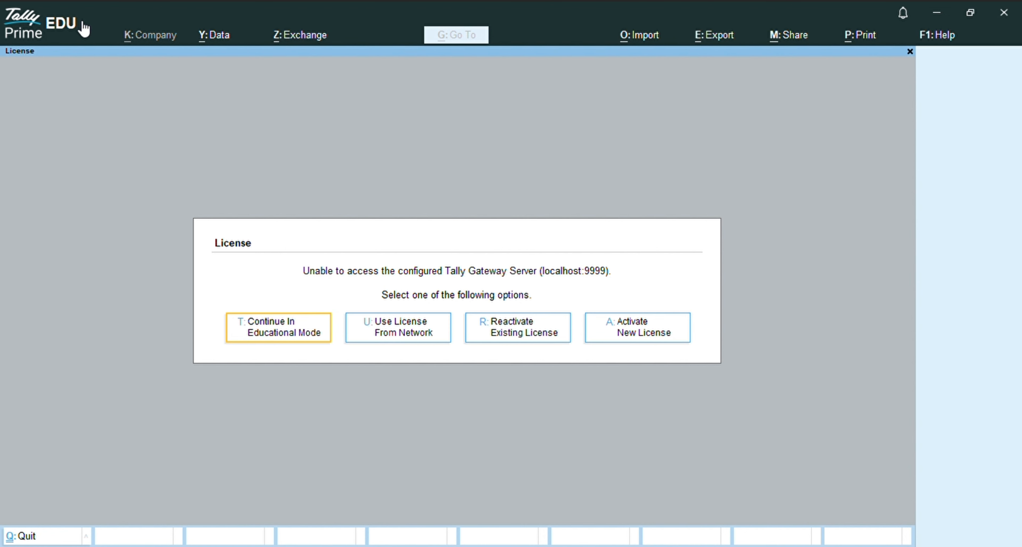
- Continue in Educational Mode and open the form for creating a new company
{"action": "left_click", "coordinate": [296, 333]}
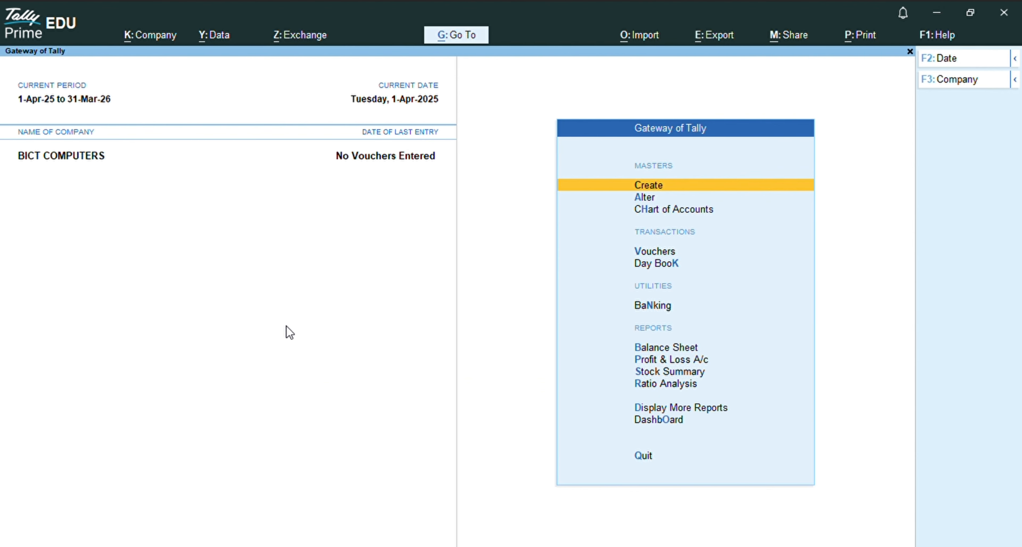
{"action": "key", "text": "Return"}
{"action": "key", "text": "Up"}
{"action": "key", "text": "Up"}
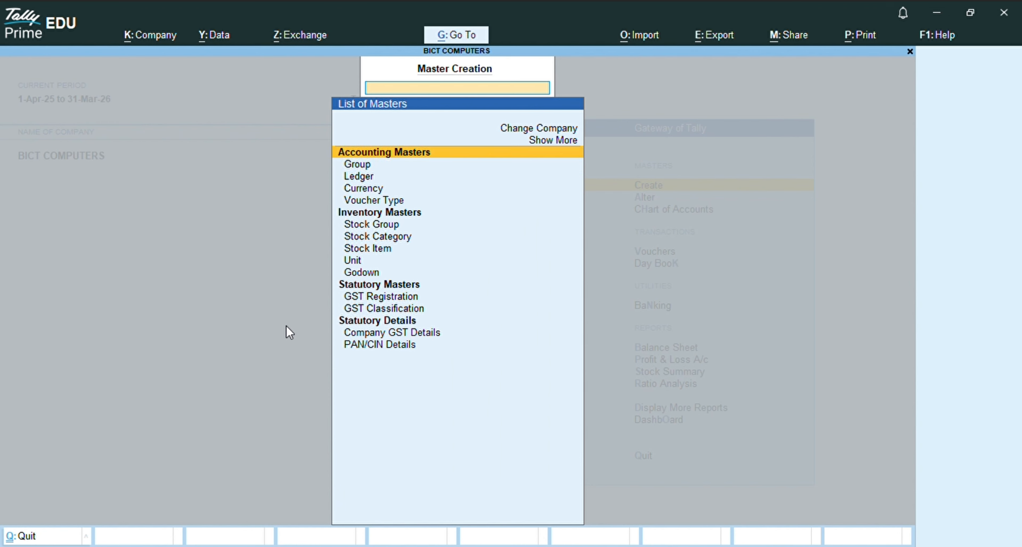
{"action": "key", "text": "Return"}
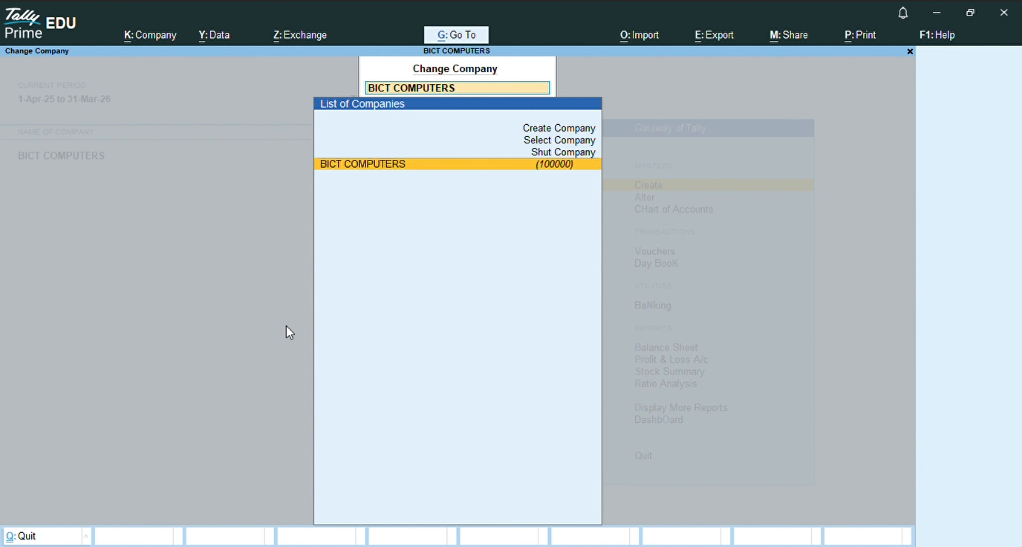
{"action": "key", "text": "Up"}
{"action": "key", "text": "Up"}
{"action": "key", "text": "Up"}
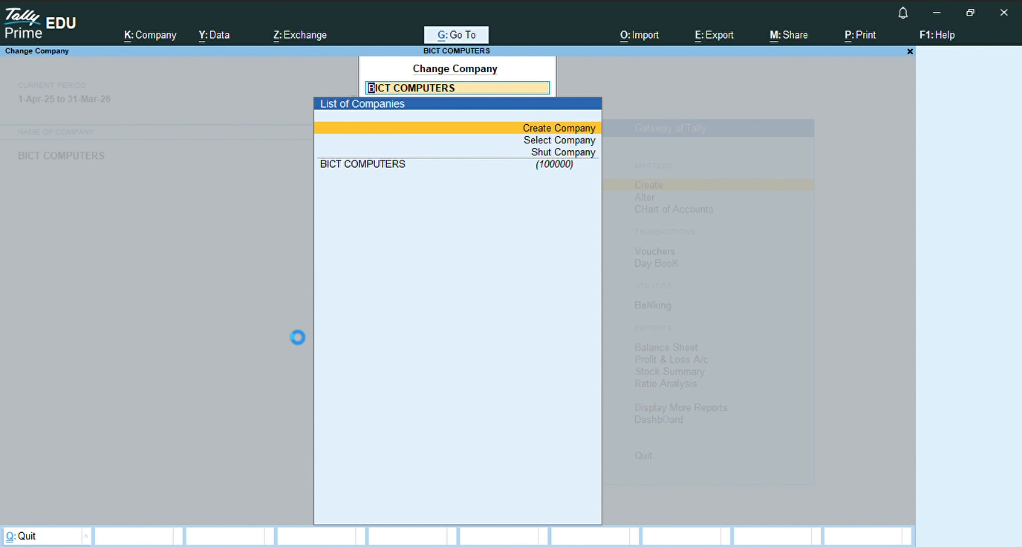
{"action": "key", "text": "Return"}
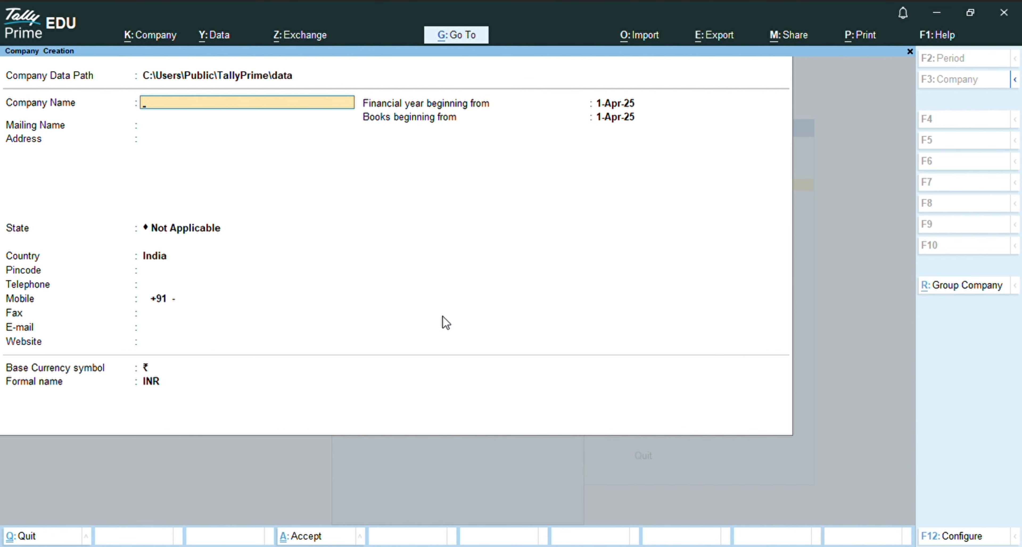
- Name the company BICT COMPUTER EDUCATION and keep the same text as its mailing name
{"action": "type", "text": "BICT COMPUTER ED"}
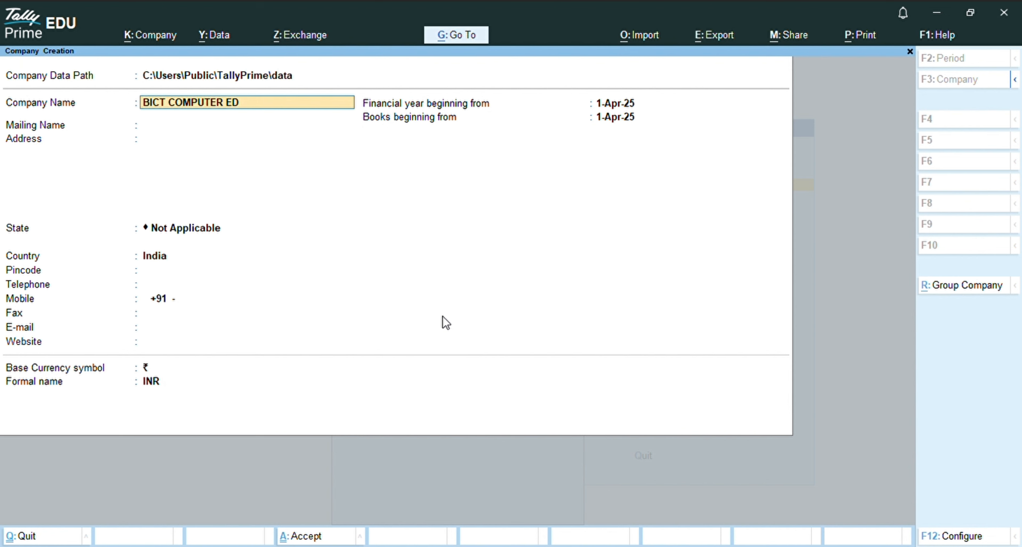
{"action": "type", "text": "UCATION"}
{"action": "key", "text": "Return"}
{"action": "key", "text": "Return"}
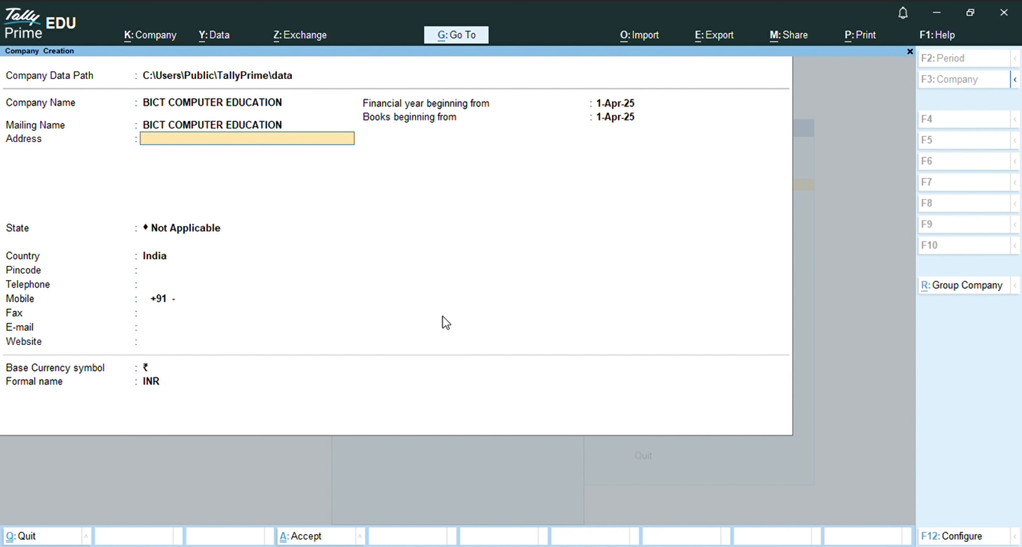
- Fill in the company's address and pincode, with Jammu & Kashmir as the state
{"action": "type", "text": "BARAMULLAH"}
{"action": "key", "text": "Return"}
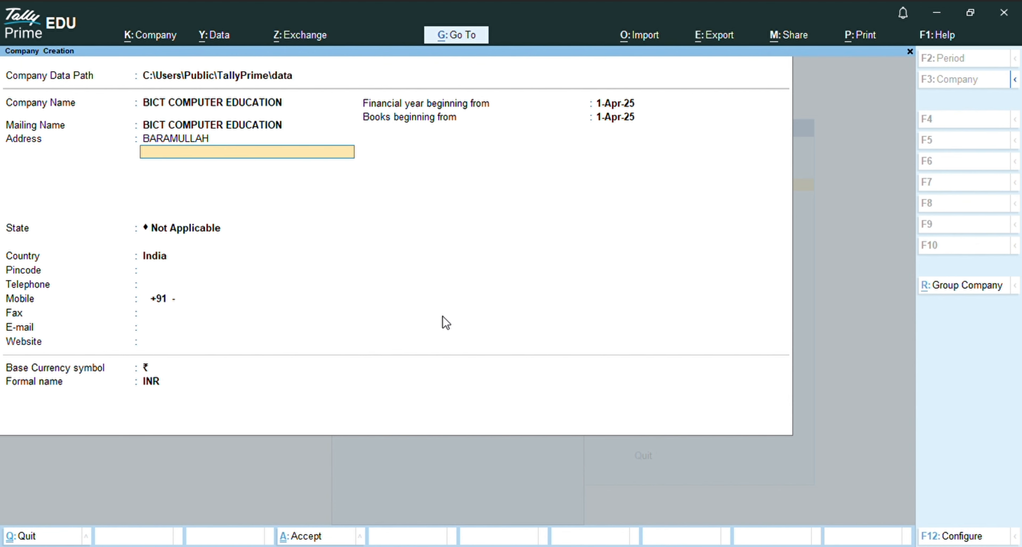
{"action": "key", "text": "Return"}
{"action": "type", "text": "Ja"}
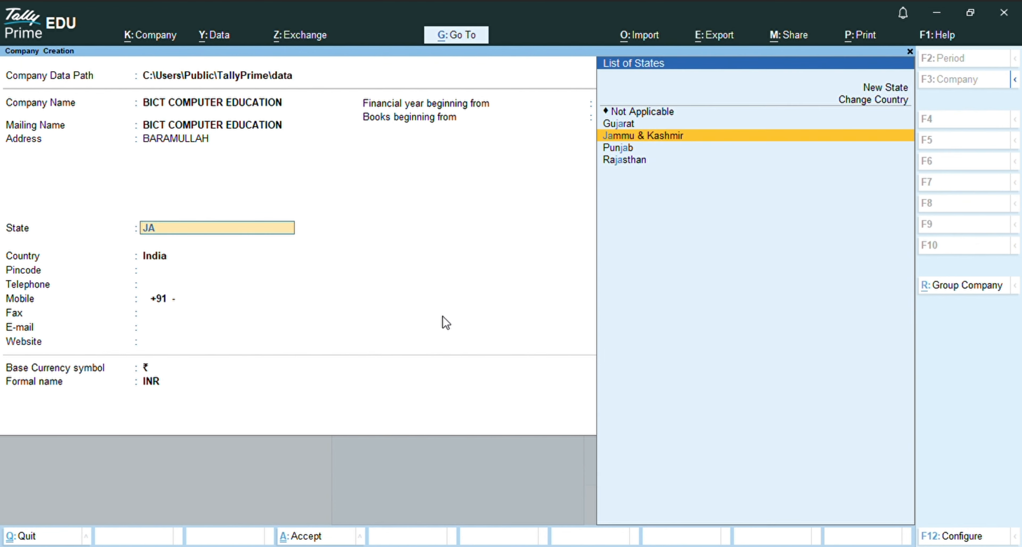
{"action": "key", "text": "Return"}
{"action": "type", "text": "193202"}
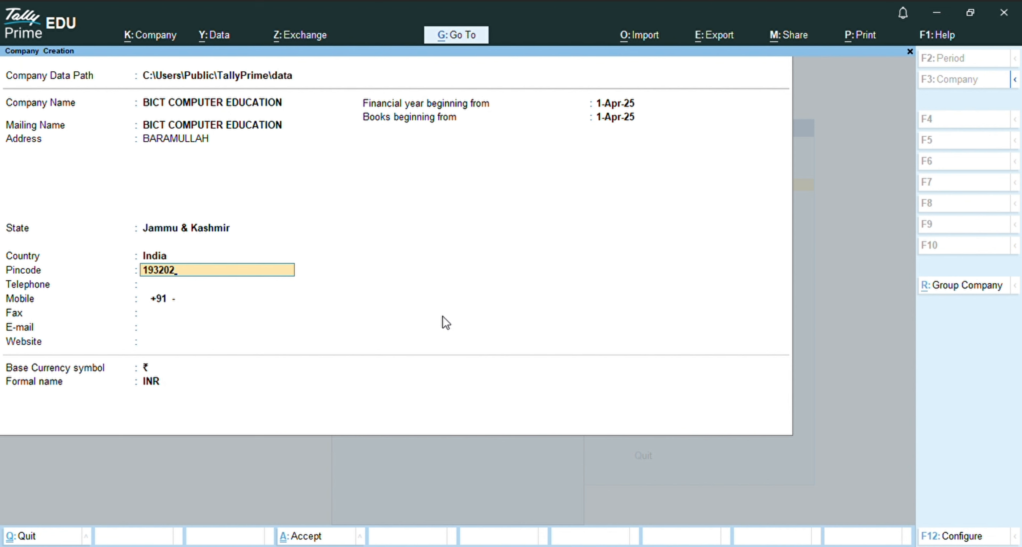
{"action": "key", "text": "Return"}
- Leave the contact fields blank, keep 1-Apr-25 for both beginning dates and INR as base currency, and accept the company creation
{"action": "key", "text": "Return"}
{"action": "key", "text": "Return"}
{"action": "key", "text": "Return"}
{"action": "key", "text": "Return"}
{"action": "key", "text": "Return"}
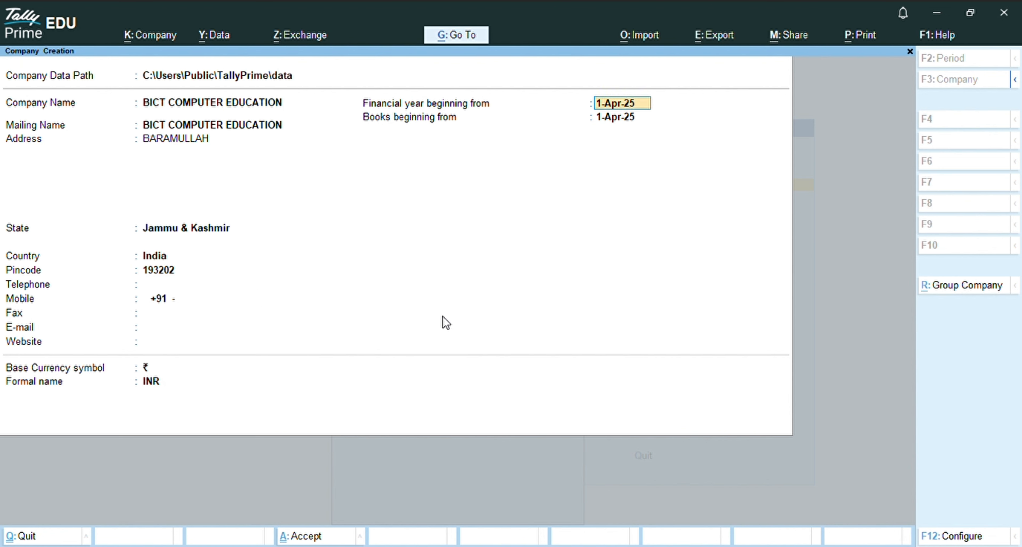
{"action": "key", "text": "Return"}
{"action": "key", "text": "Return"}
{"action": "key", "text": "Return"}
{"action": "key", "text": "Return"}
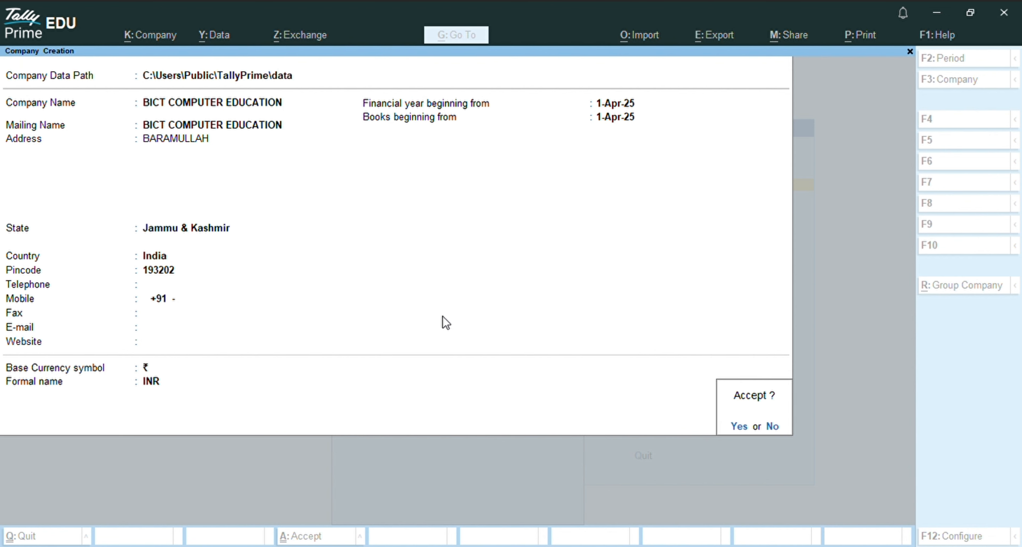
{"action": "key", "text": "Return"}
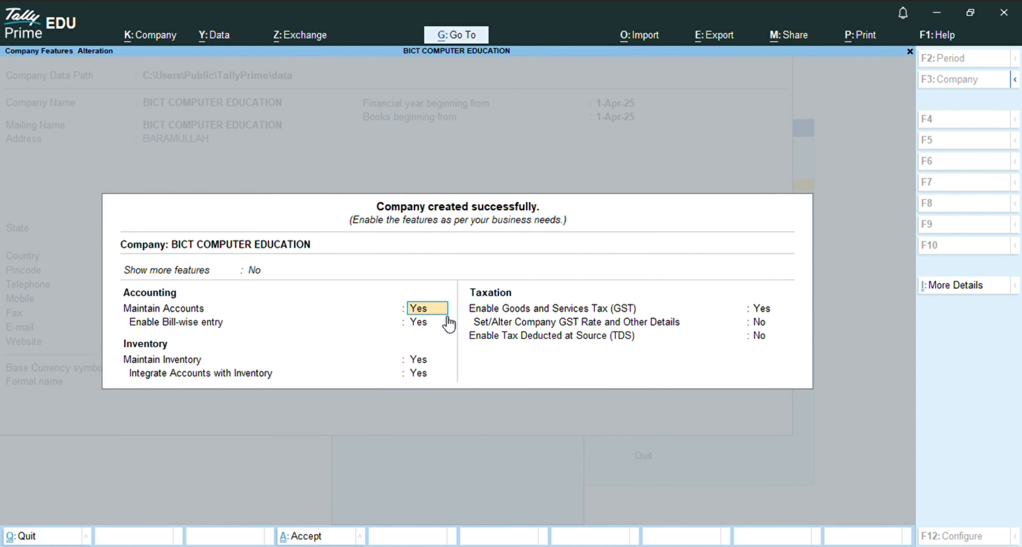
- Accept the default accounting, inventory and taxation features for the new company
{"action": "key", "text": "Return"}
{"action": "key", "text": "Return"}
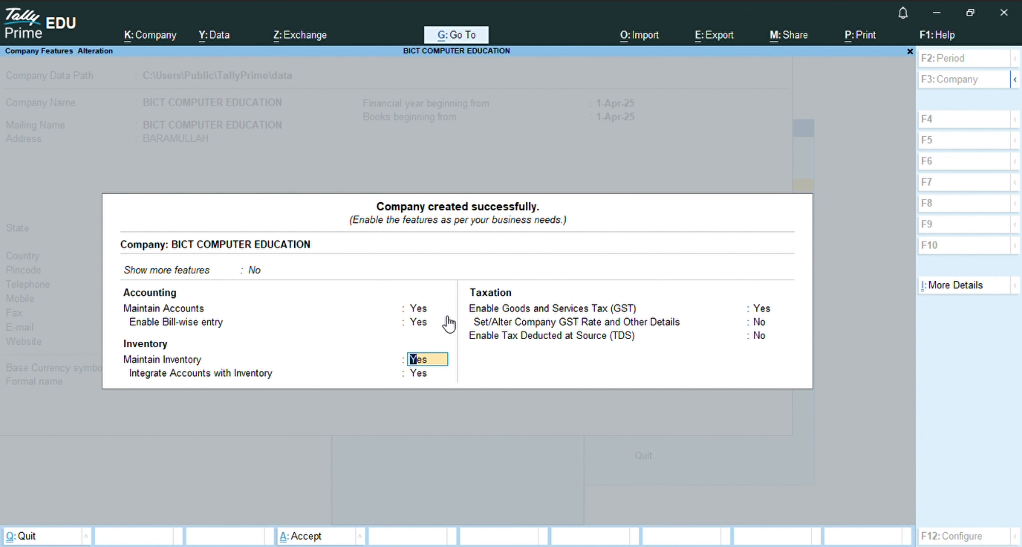
{"action": "key", "text": "ctrl"}
{"action": "key", "text": "ctrl+a"}
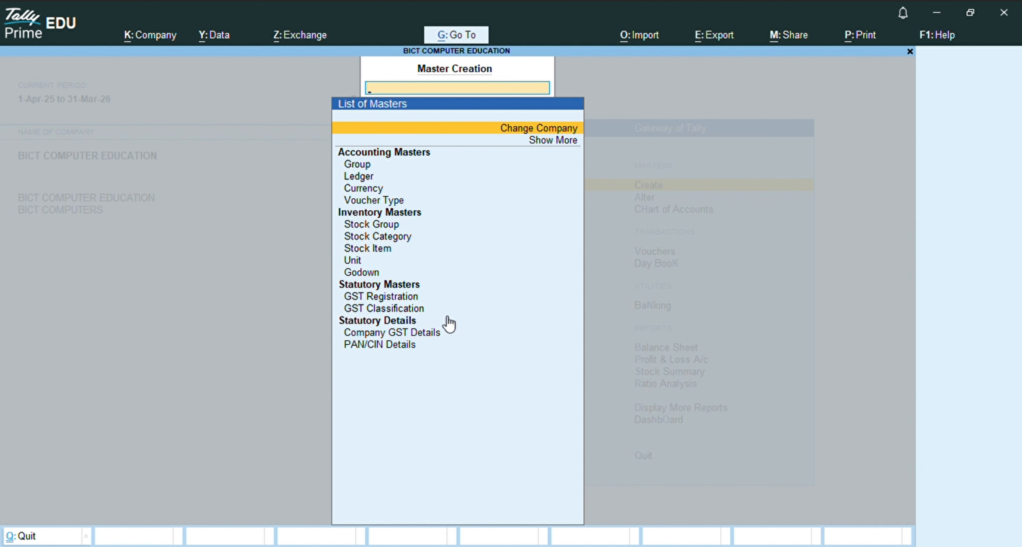
- Leave master creation and open accounting voucher creation for BICT COMPUTER EDUCATION
{"action": "key", "text": "Escape"}
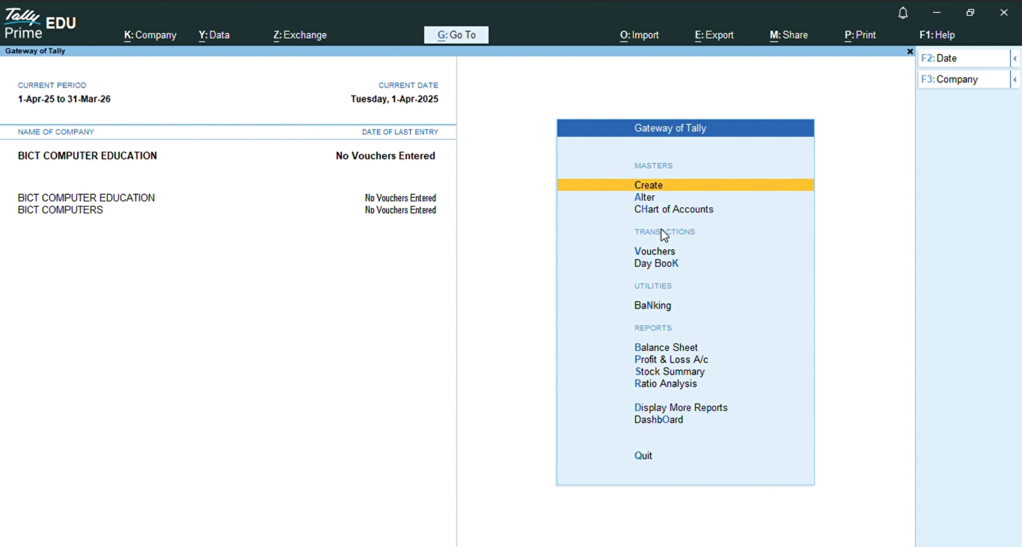
{"action": "key", "text": "v"}
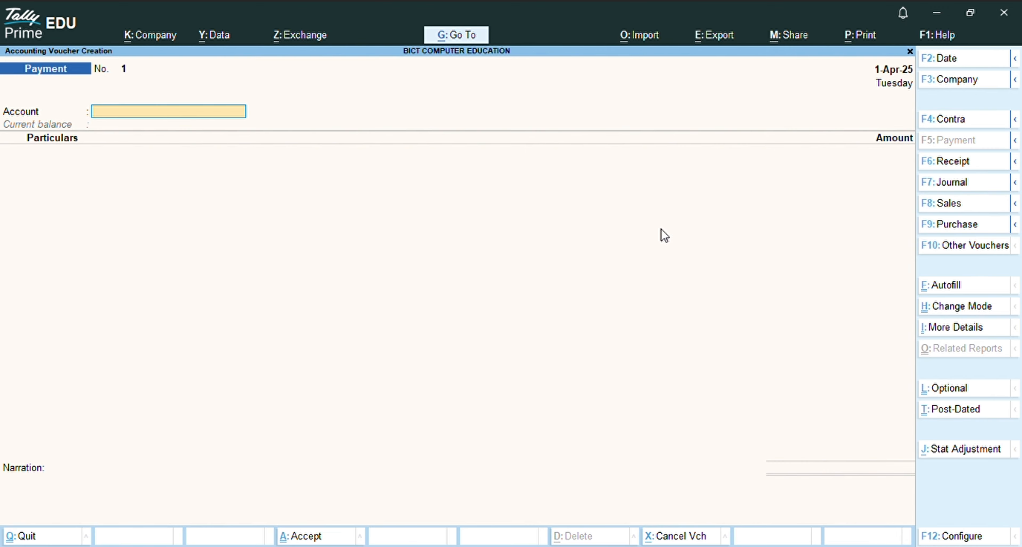